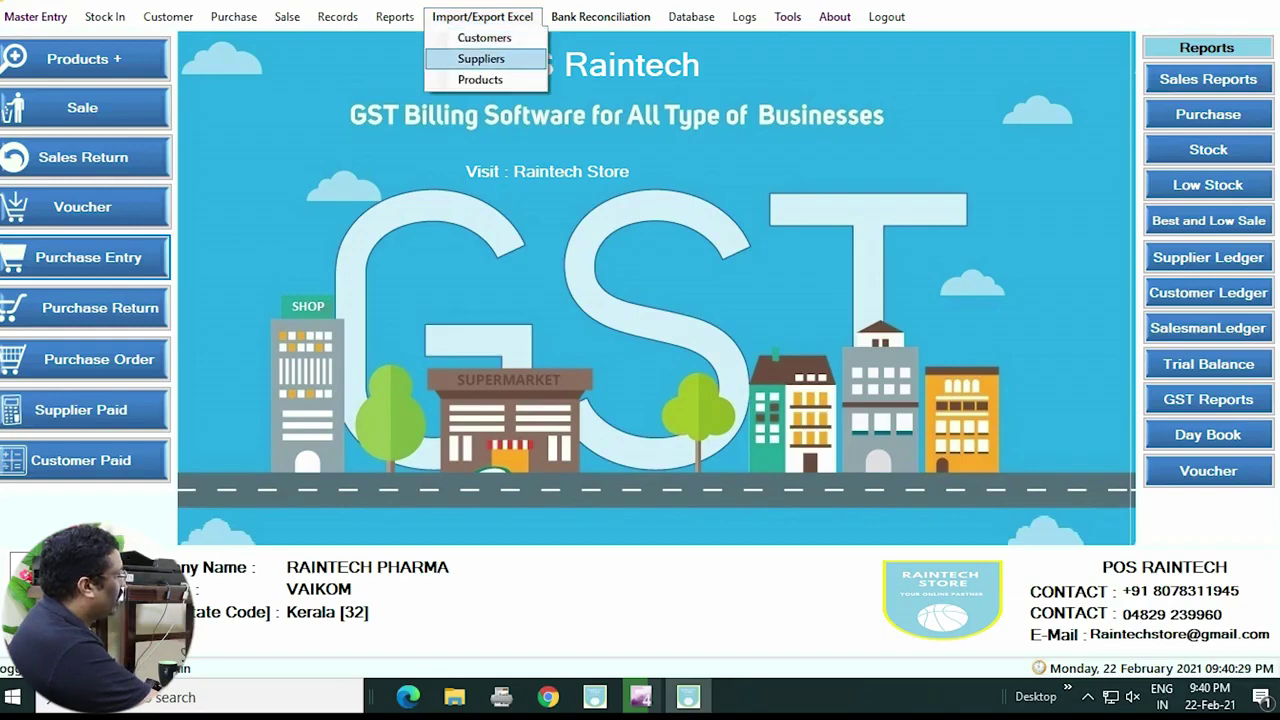
# Show all products in the product import/export list and export them to Excel.
pyautogui.press('Return')
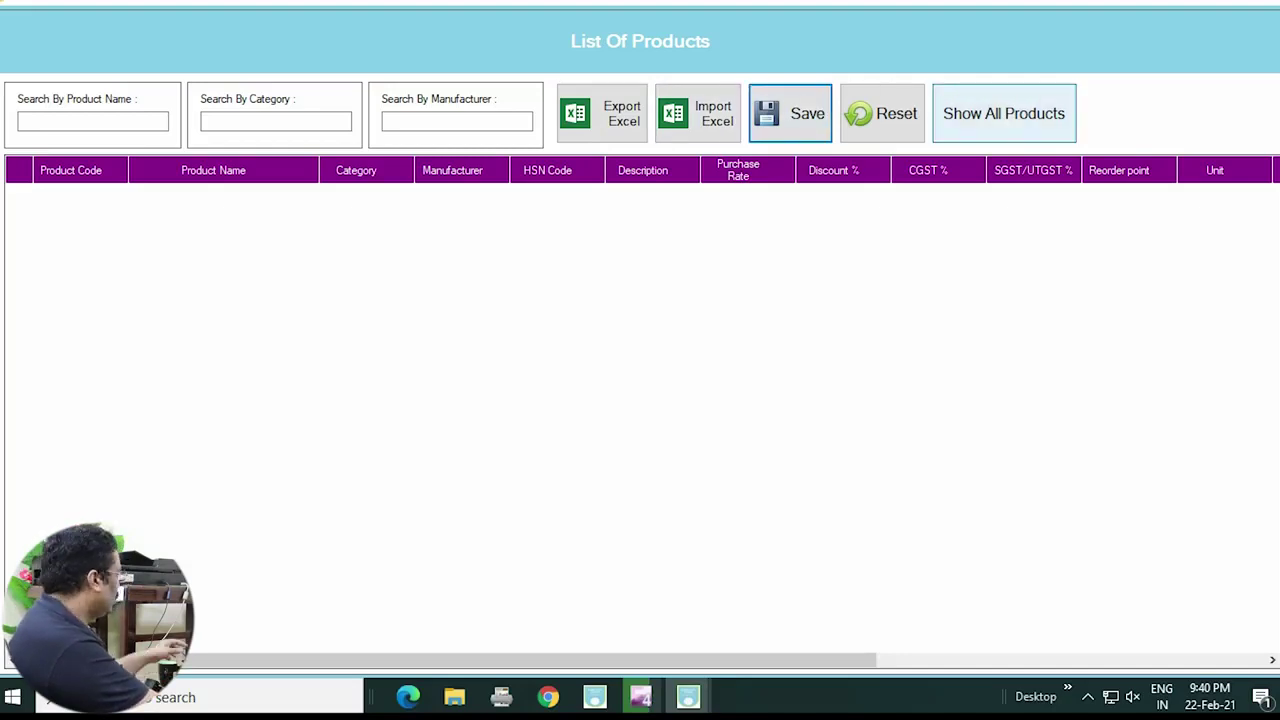
pyautogui.moveTo(931, 45)
pyautogui.mouseDown()
pyautogui.moveTo(997, 126)
pyautogui.moveTo(1077, 154)
pyautogui.mouseUp()
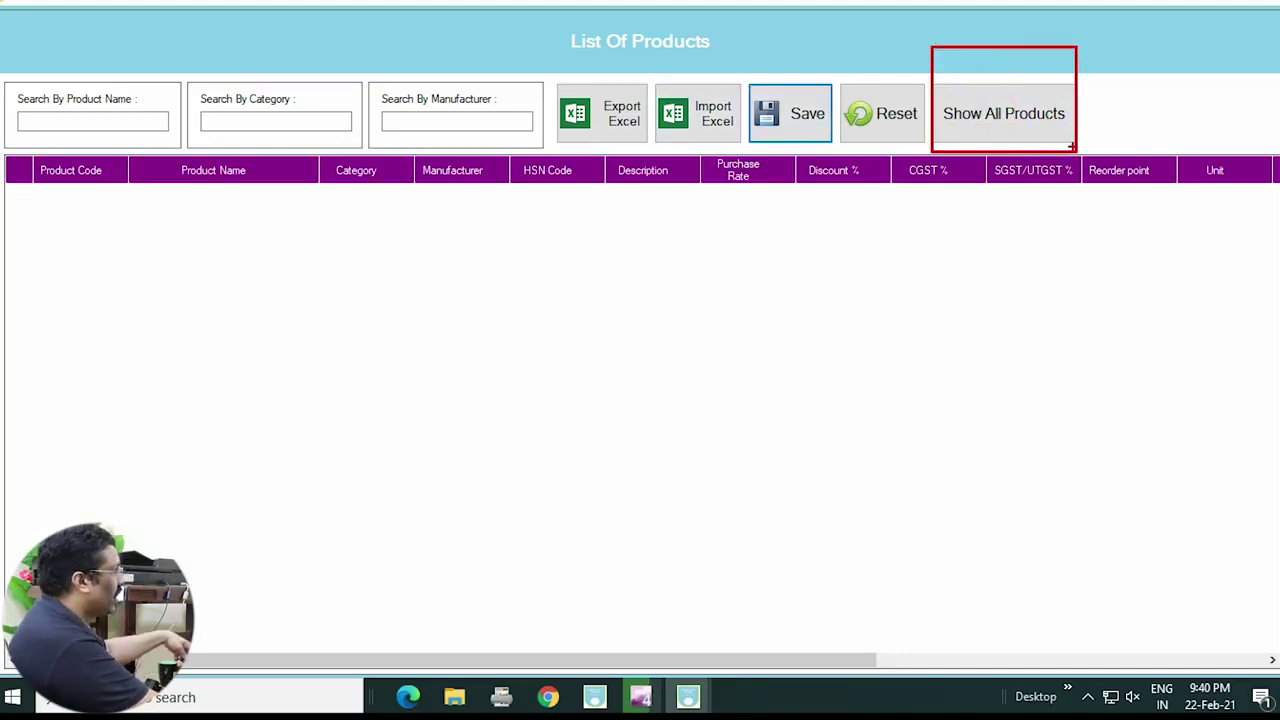
pyautogui.click(1004, 113)
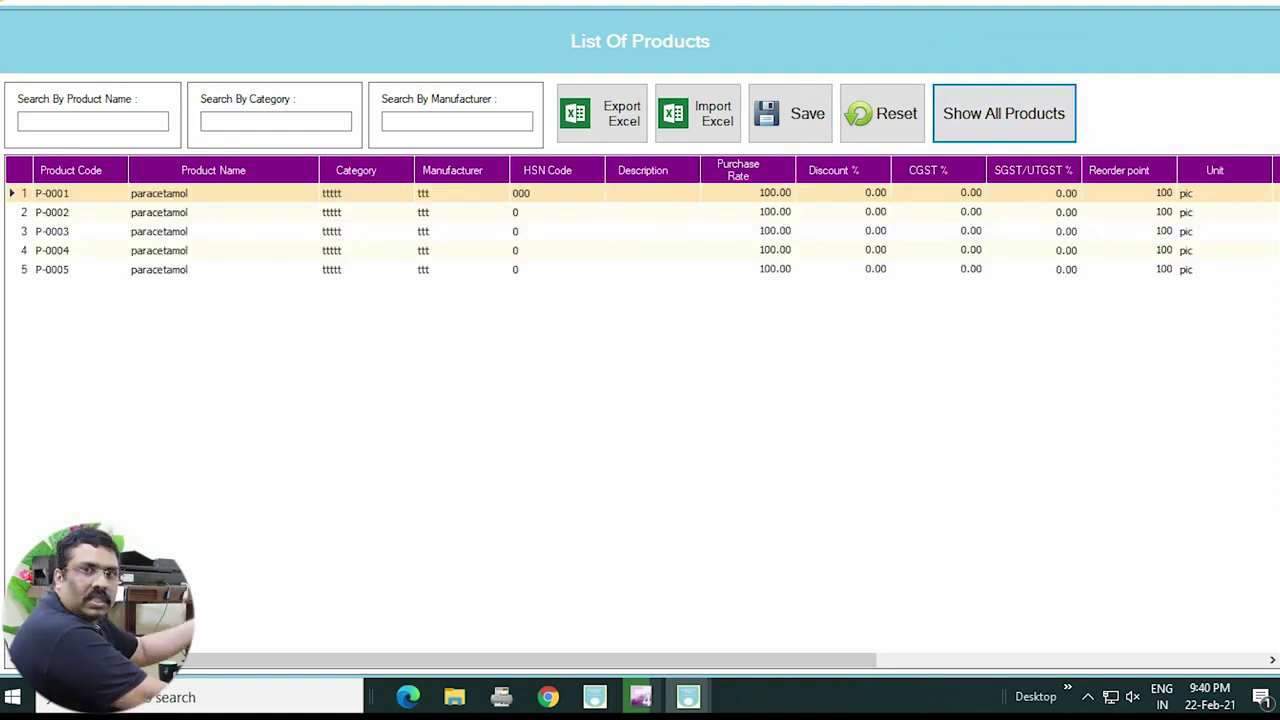
pyautogui.click(602, 113)
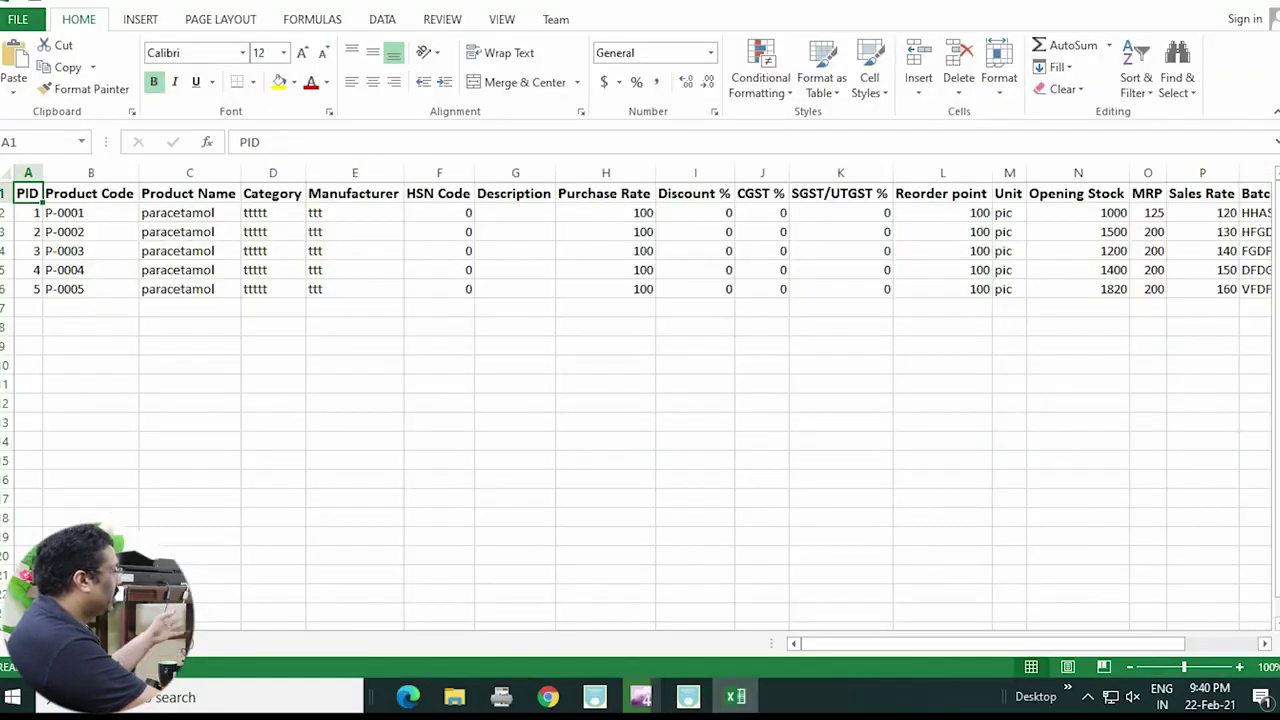
# Save the exported product workbook to the Desktop as MEDICAL SHOP EXCEL in Excel Workbook format.
pyautogui.click(515, 366)
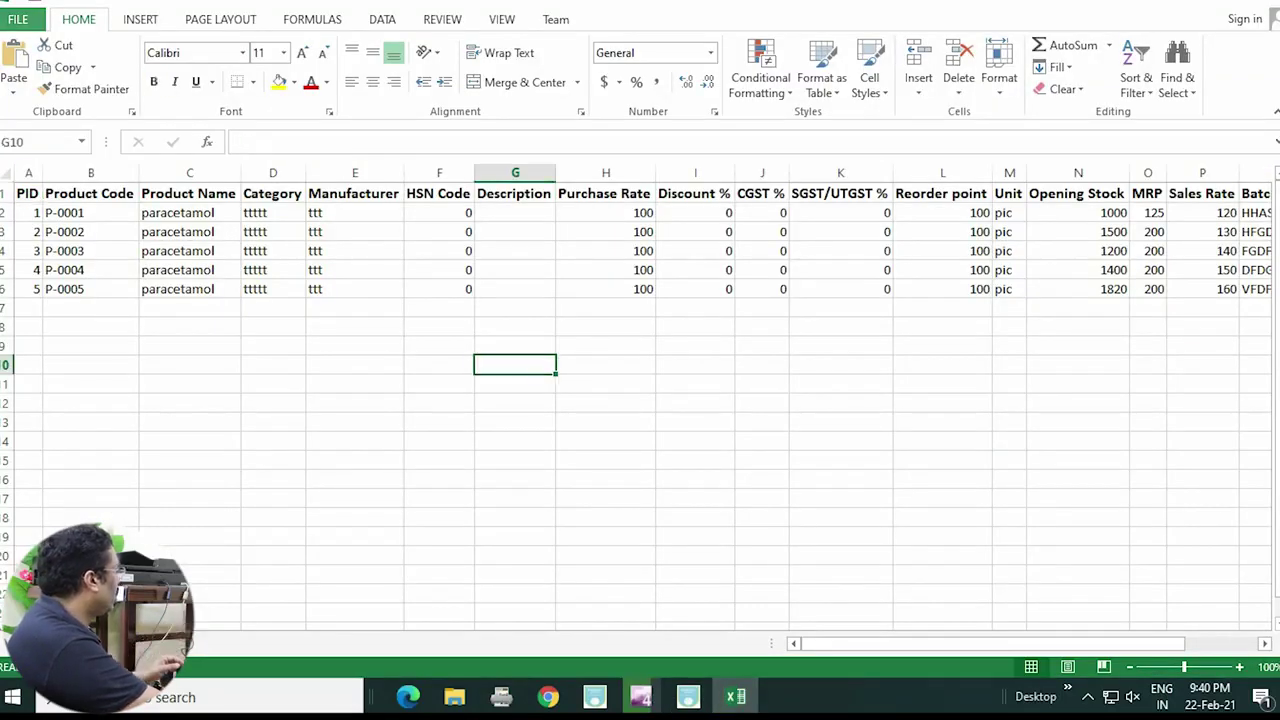
pyautogui.click(18, 19)
pyautogui.click(34, 210)
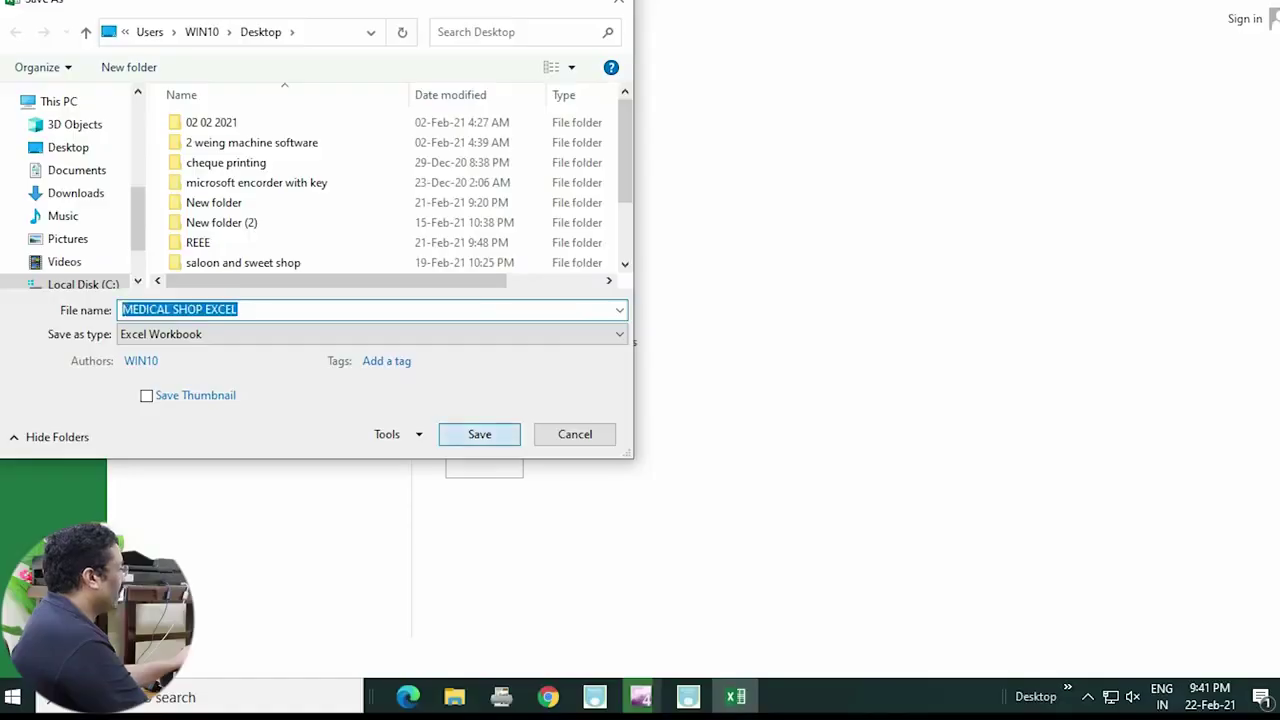
pyautogui.press('Return')
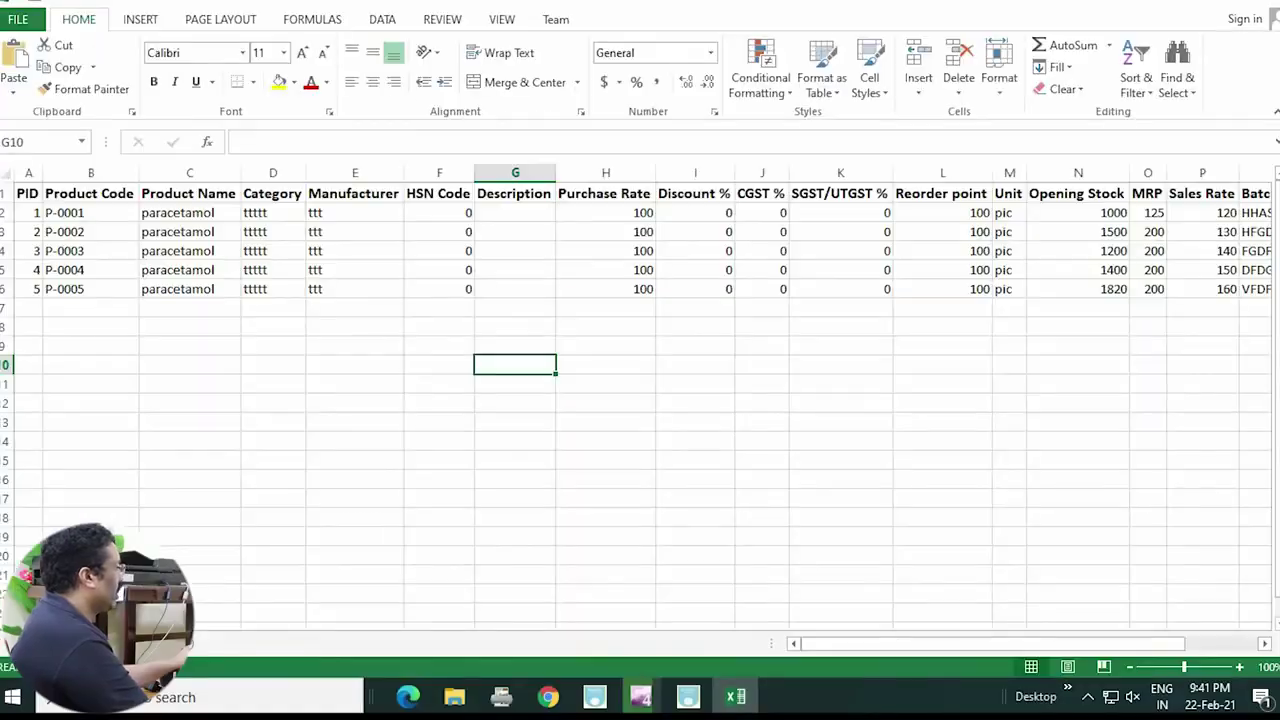
pyautogui.click(762, 384)
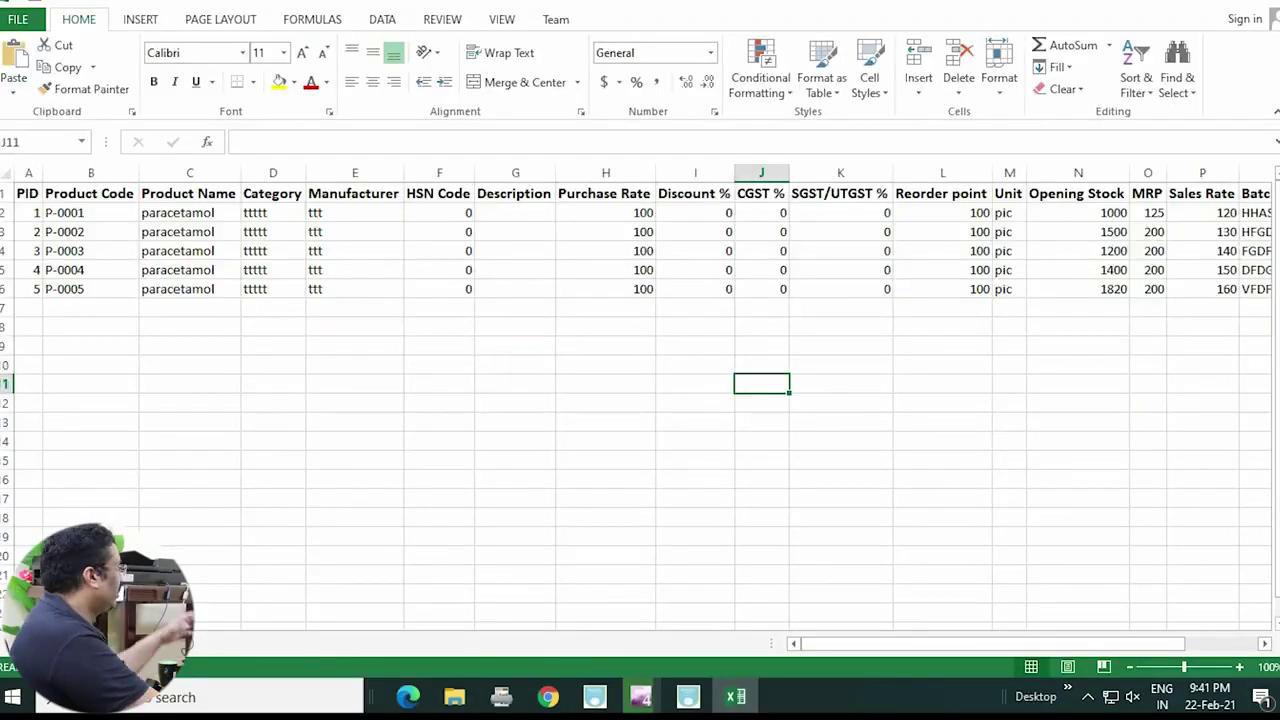
# Fill the product data in row 6, columns A to S, down through row 11.
pyautogui.click(90, 289)
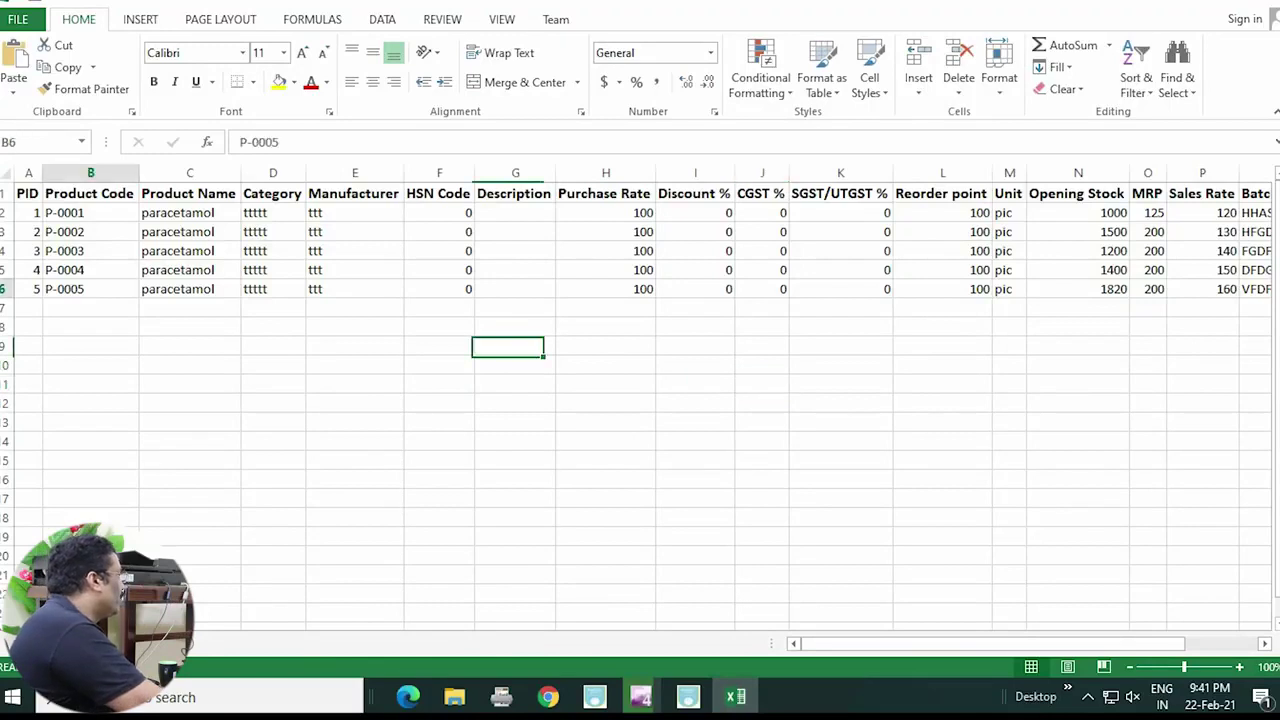
pyautogui.click(29, 289)
pyautogui.moveTo(28, 289); pyautogui.dragTo(1180, 393)
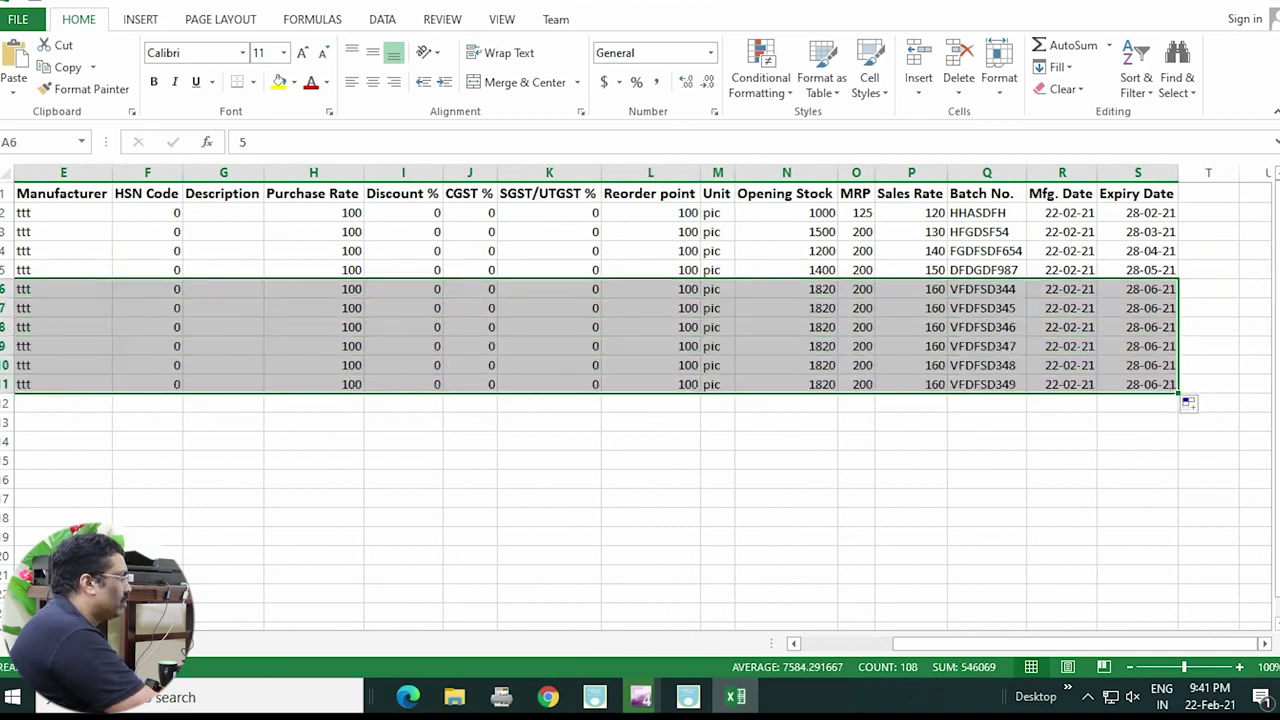
pyautogui.click(1137, 421)
pyautogui.moveTo(1040, 644); pyautogui.dragTo(946, 644)
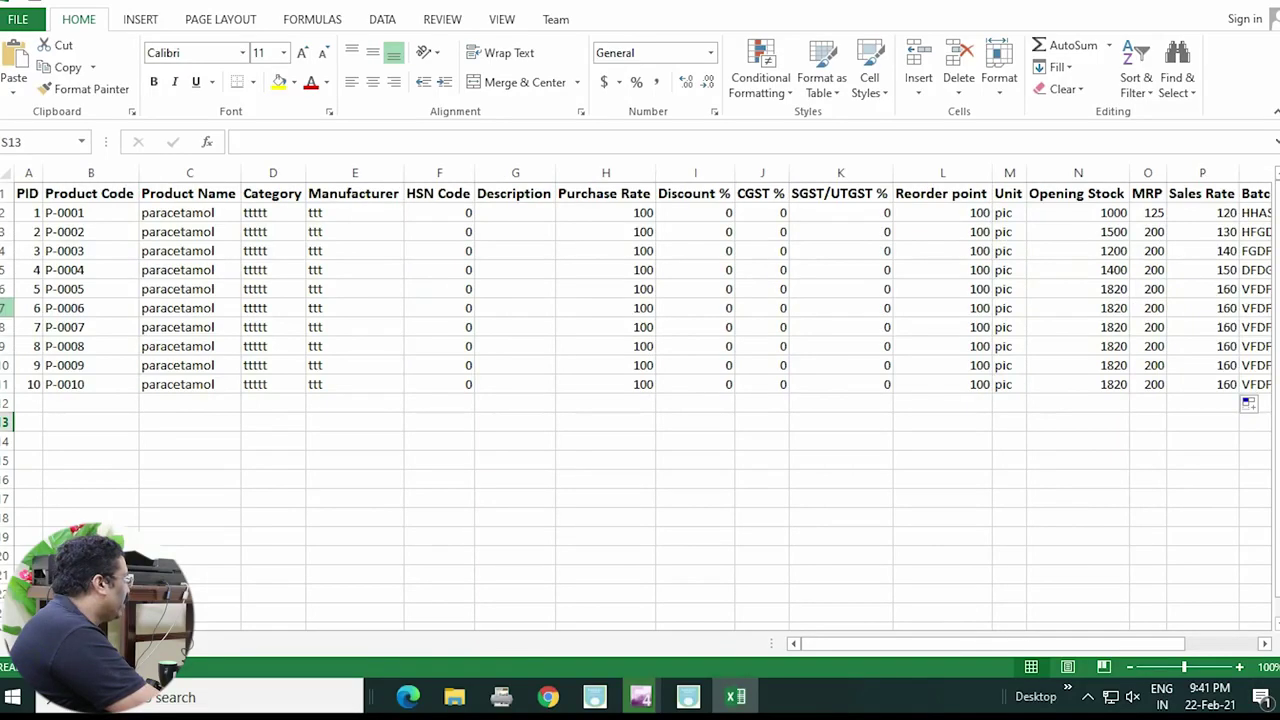
# Delete sheet rows 2 to 7, which hold products P-0001 to P-0006.
pyautogui.moveTo(6, 308); pyautogui.dragTo(6, 212)
pyautogui.rightClick(6, 240)
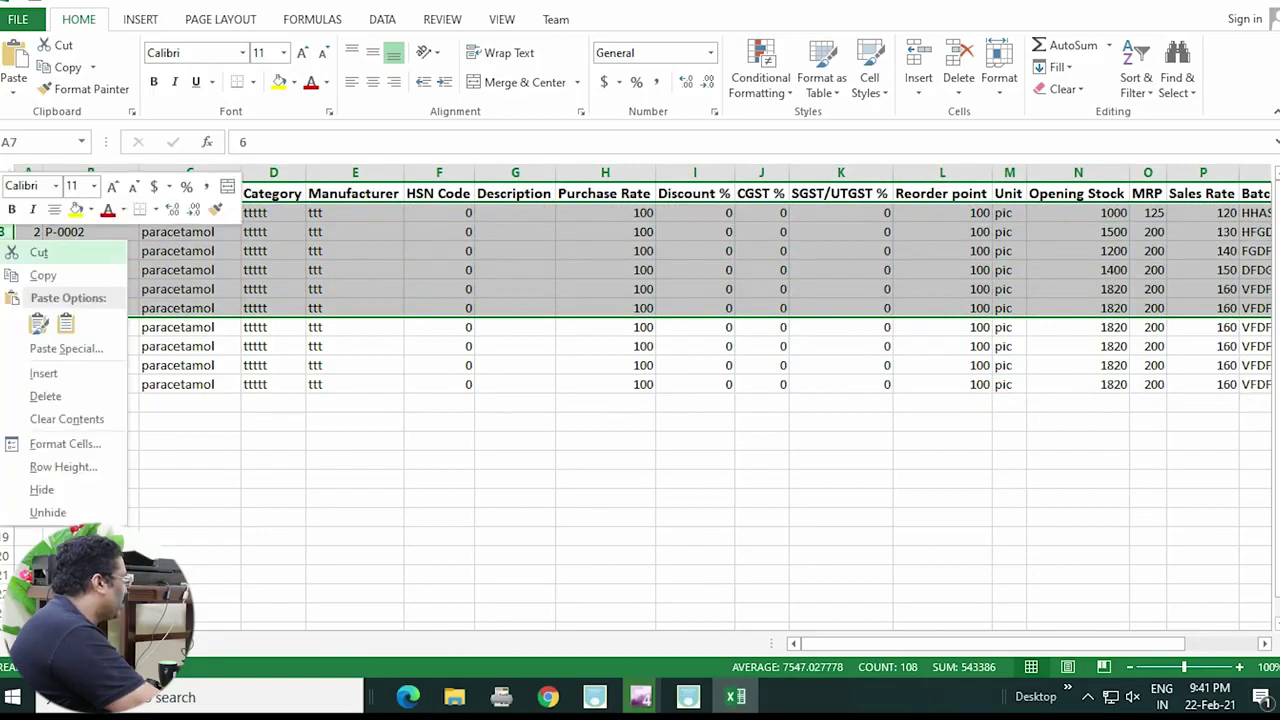
pyautogui.click(45, 396)
pyautogui.click(190, 422)
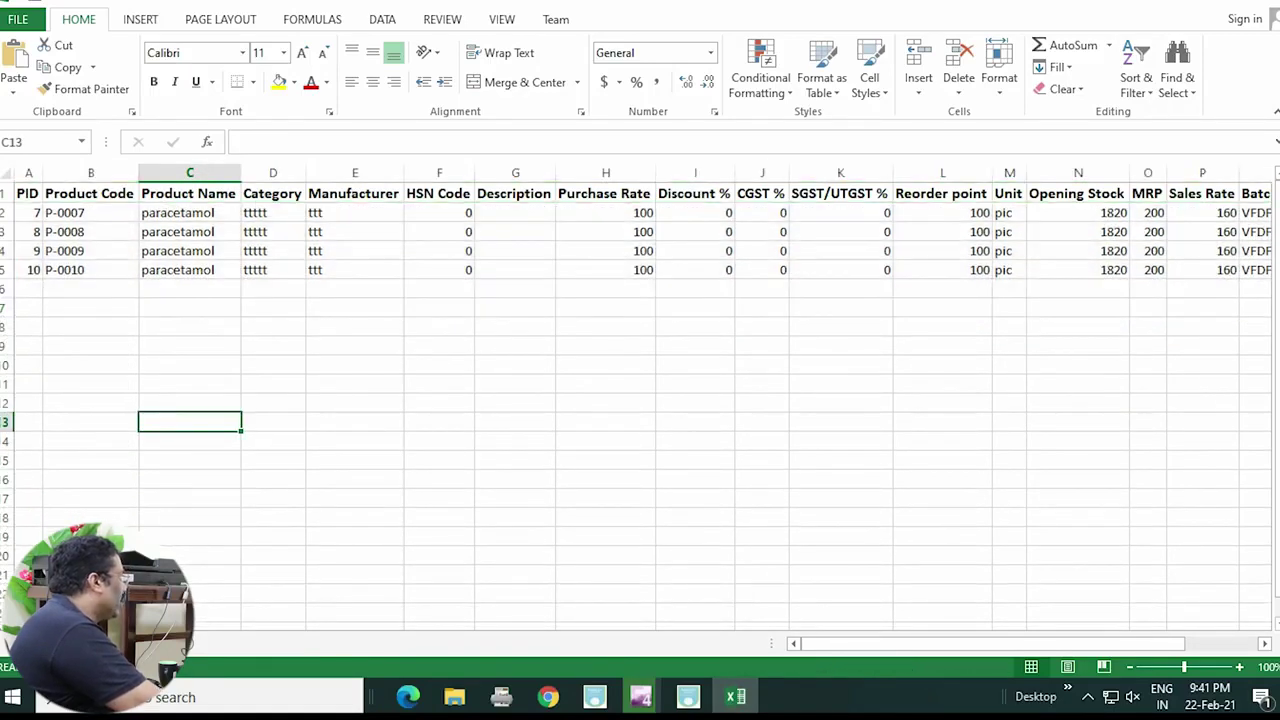
# Enter DOLO as the product name in C2 and fill it down to C5.
pyautogui.click(190, 213)
pyautogui.write('D')
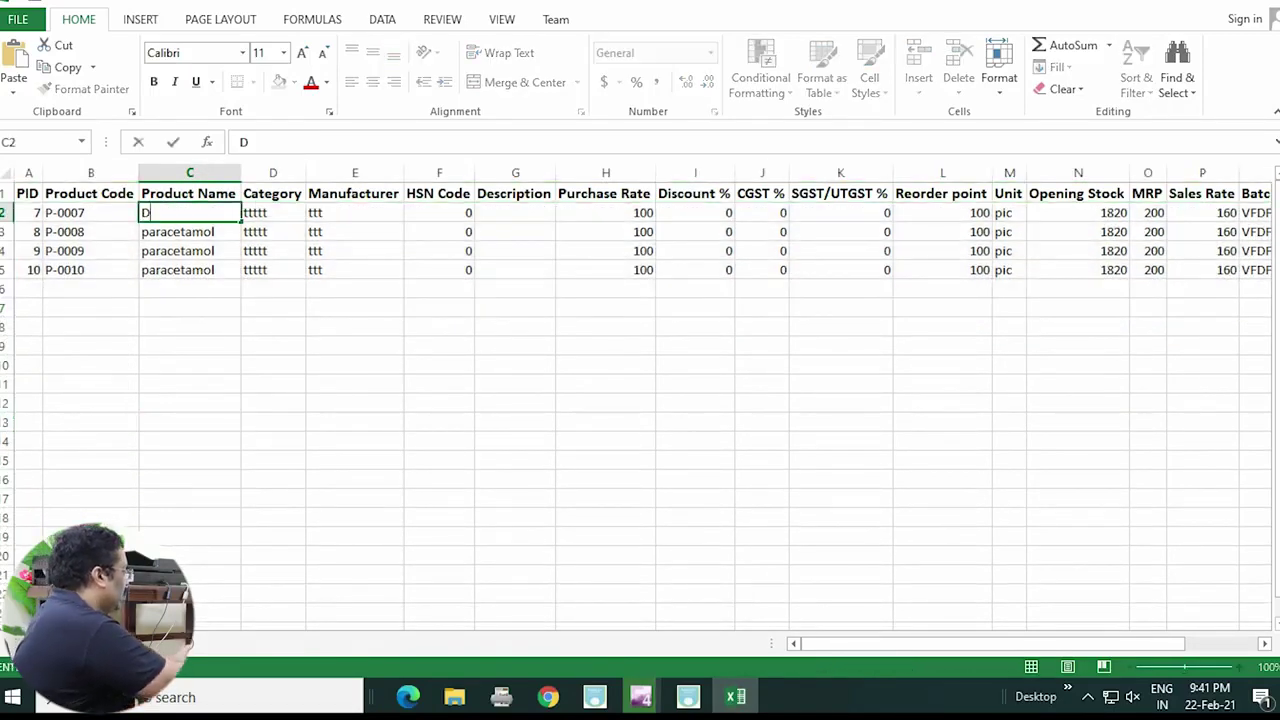
pyautogui.write('OLO')
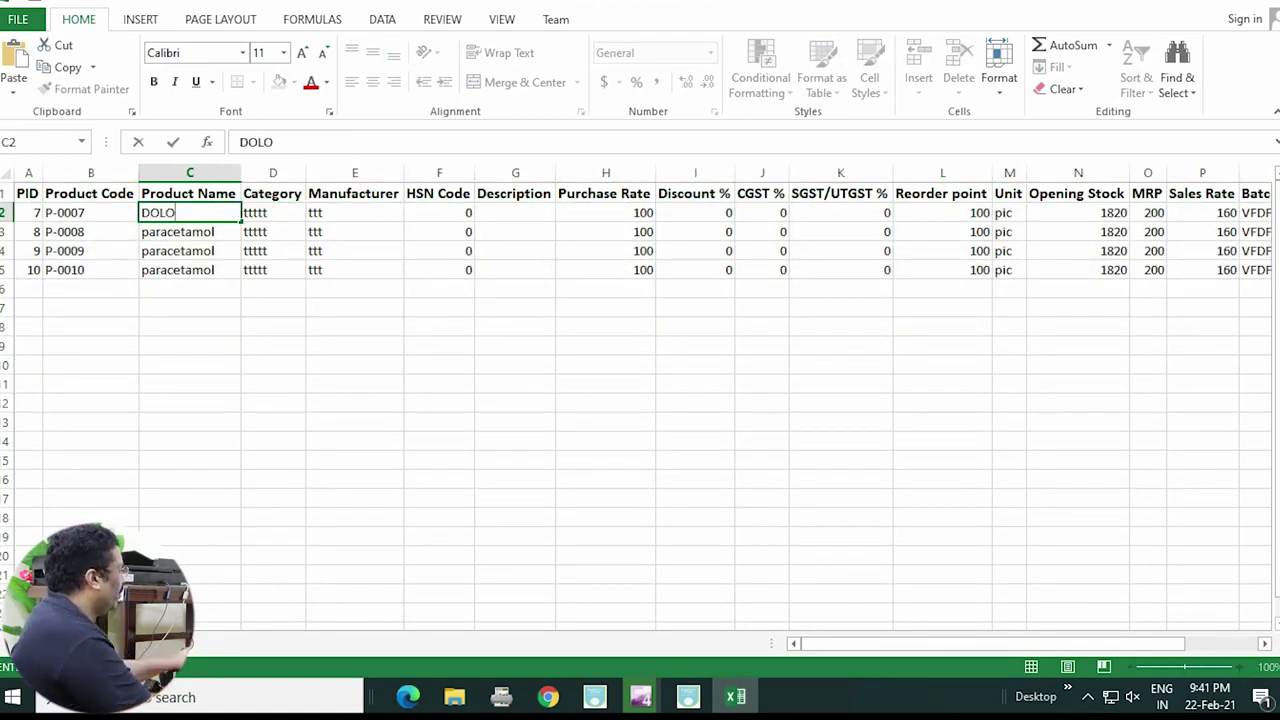
pyautogui.click(190, 365)
pyautogui.click(190, 213)
pyautogui.moveTo(241, 221); pyautogui.dragTo(240, 273)
pyautogui.moveTo(190, 327); pyautogui.dragTo(190, 310)
# Change the product name in C2 to DOLO 400 and fill it down to C5.
pyautogui.doubleClick(190, 213)
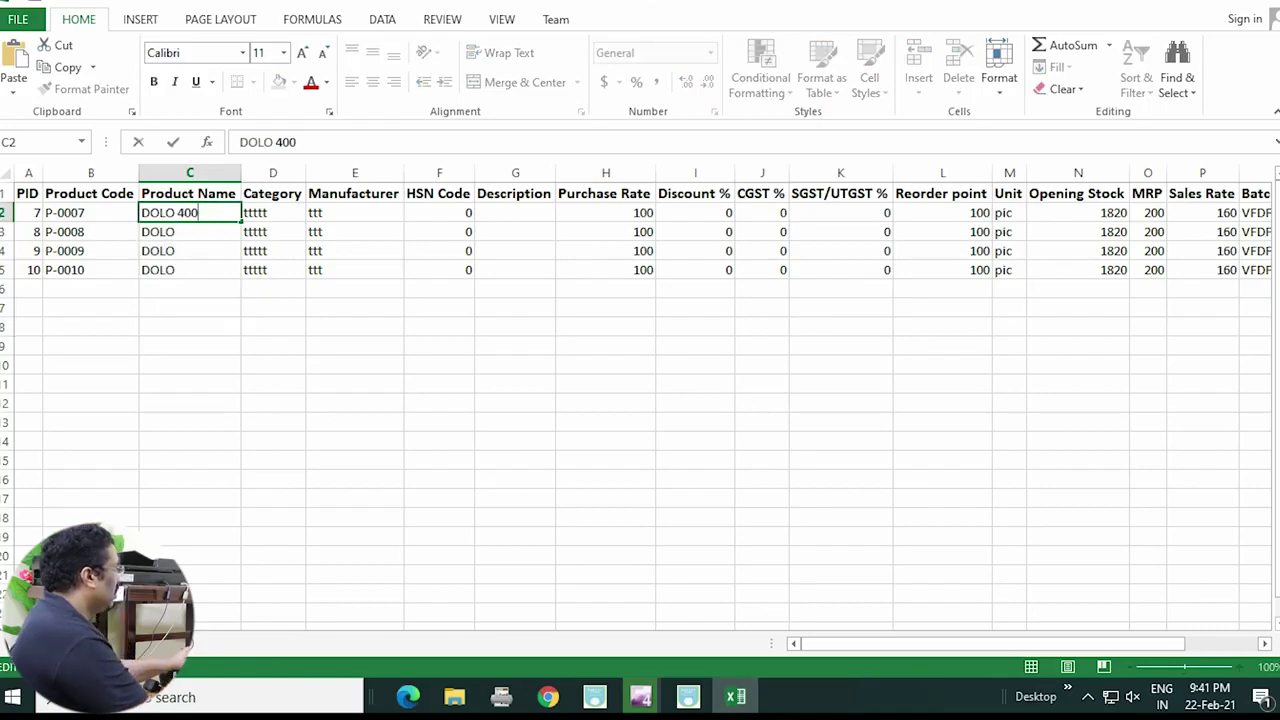
pyautogui.moveTo(241, 221); pyautogui.dragTo(241, 279)
pyautogui.click(190, 345)
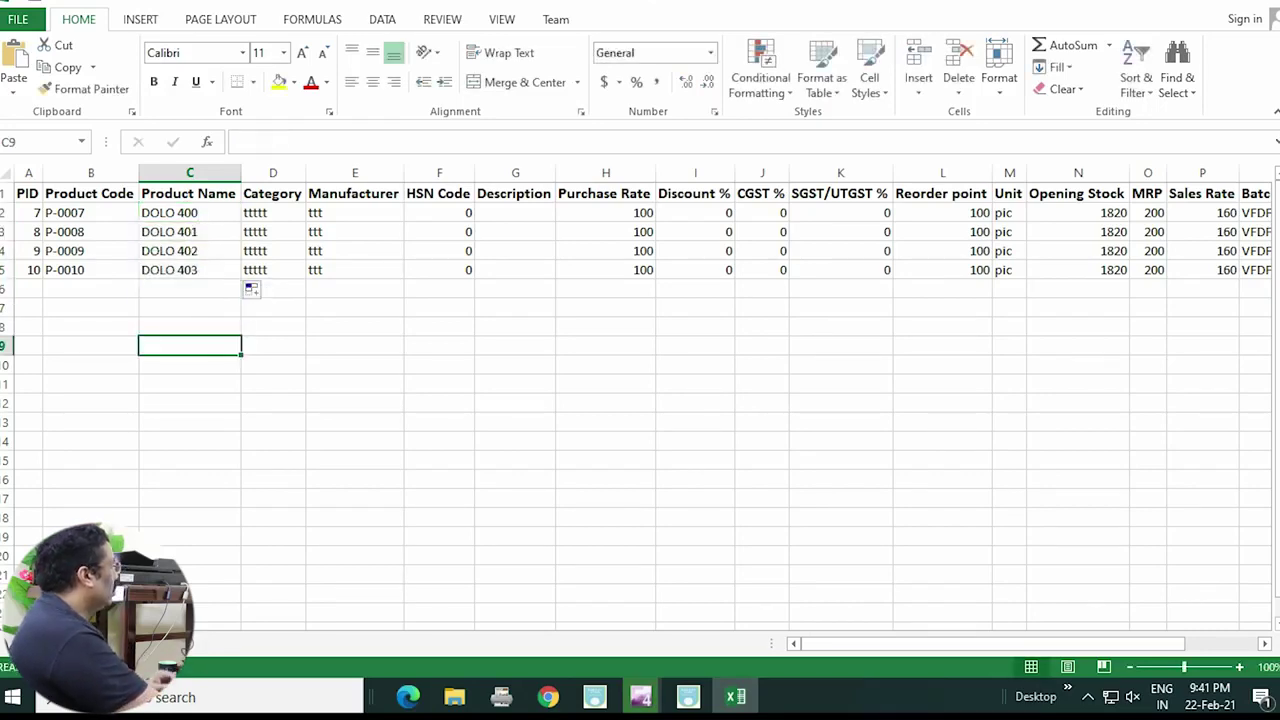
# Copy DOLO 400 from C2 over the product names in C3 to C5.
pyautogui.click(190, 213)
pyautogui.press('Down')
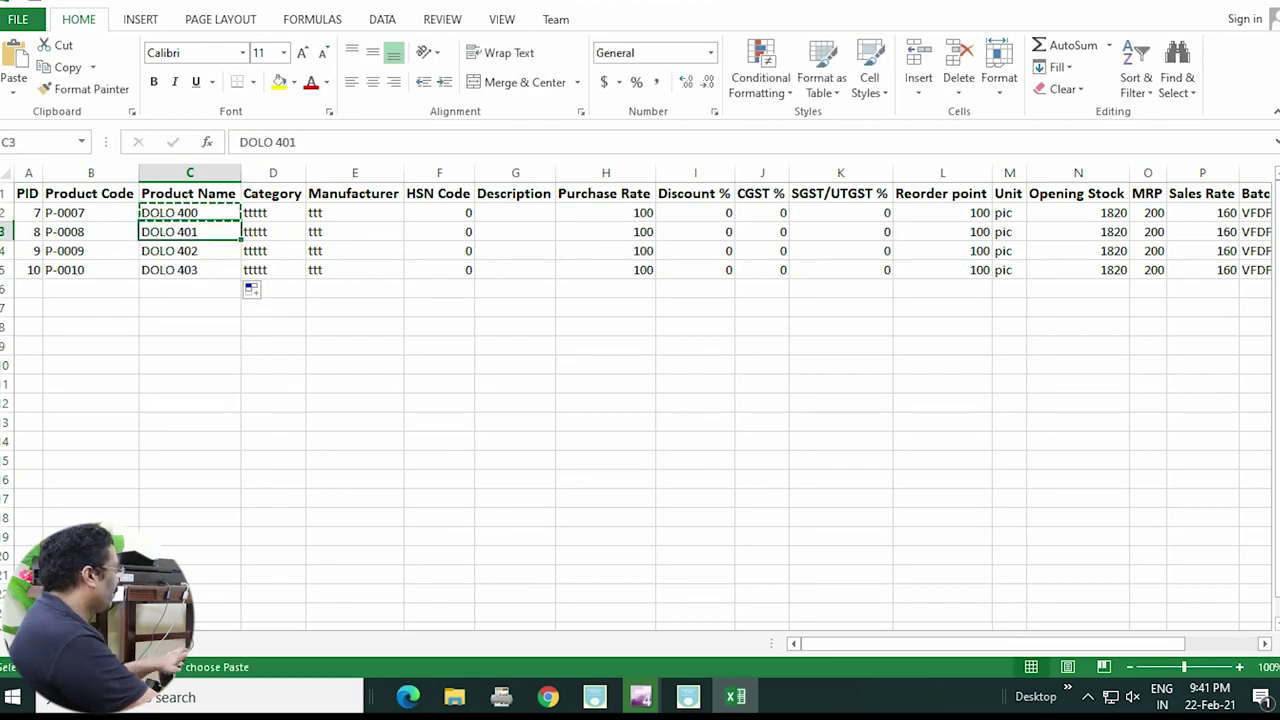
pyautogui.hotkey('shift', 'Down')
pyautogui.hotkey('shift', 'Down')
pyautogui.hotkey('ctrl', 'v')
pyautogui.click(190, 327)
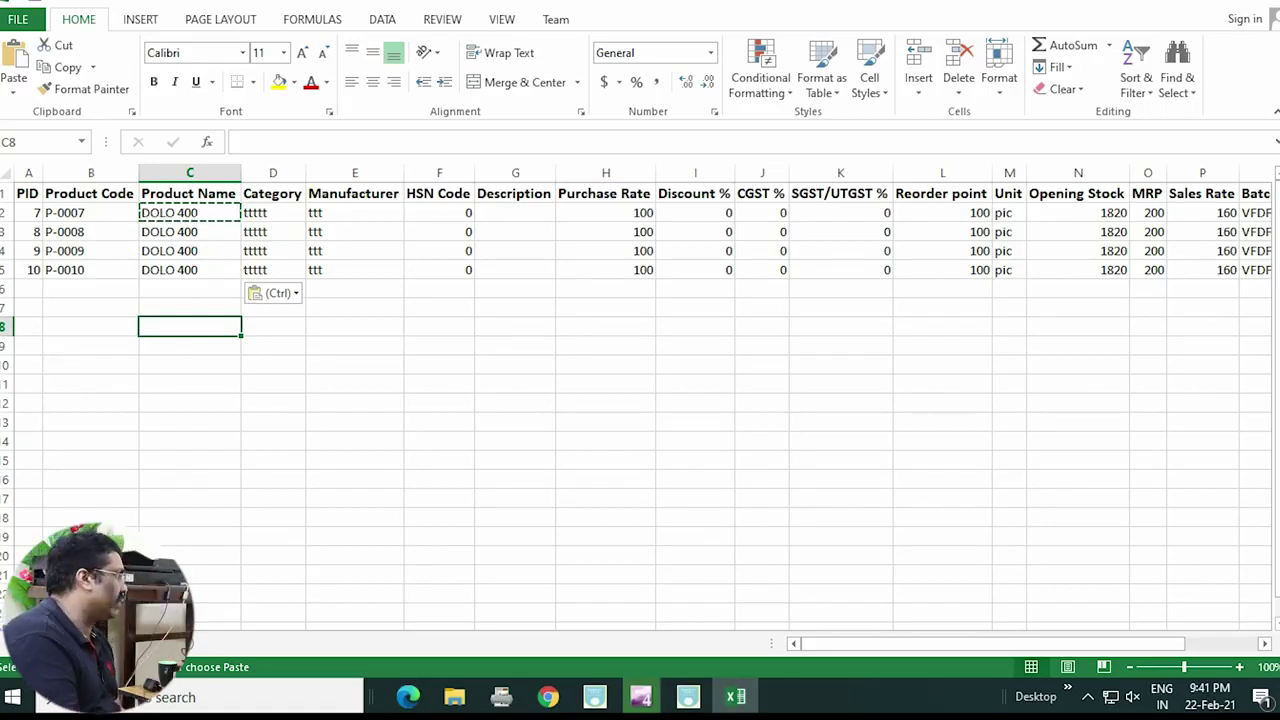
# Set the expiry date in S3 to 28-07-2021.
pyautogui.moveTo(992, 644); pyautogui.dragTo(1066, 644)
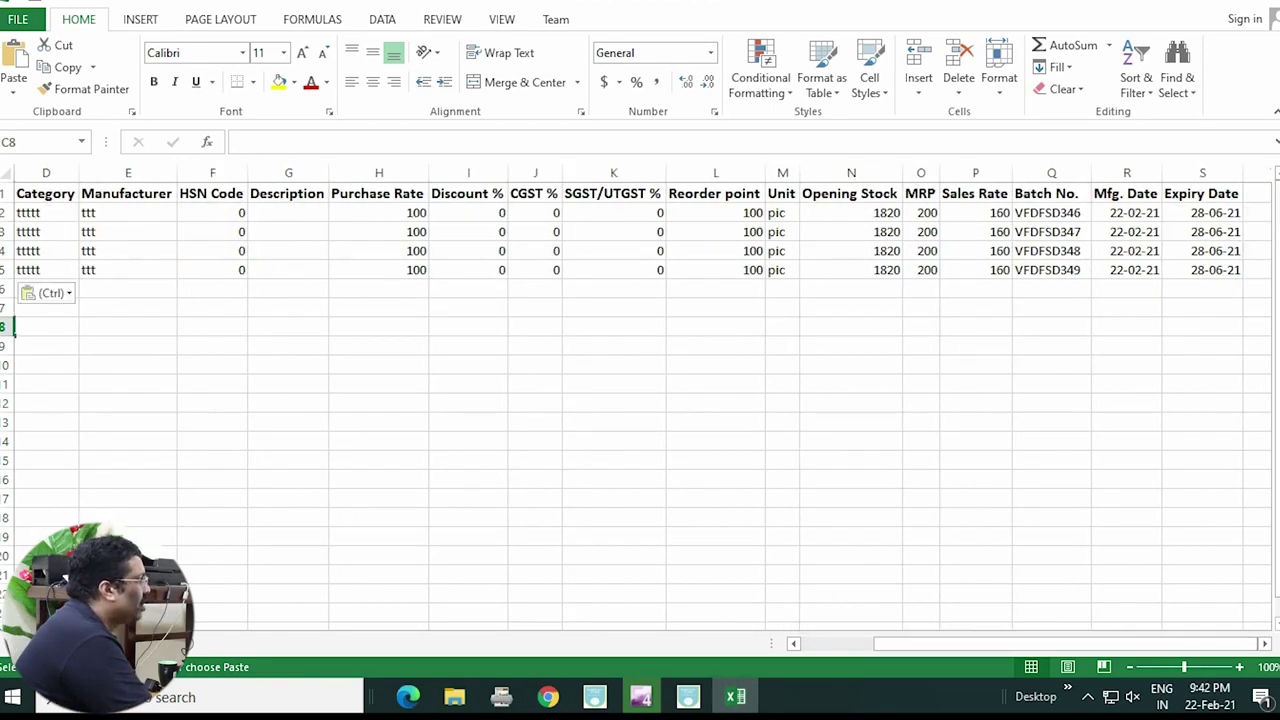
pyautogui.click(1239, 667)
pyautogui.click(1239, 667)
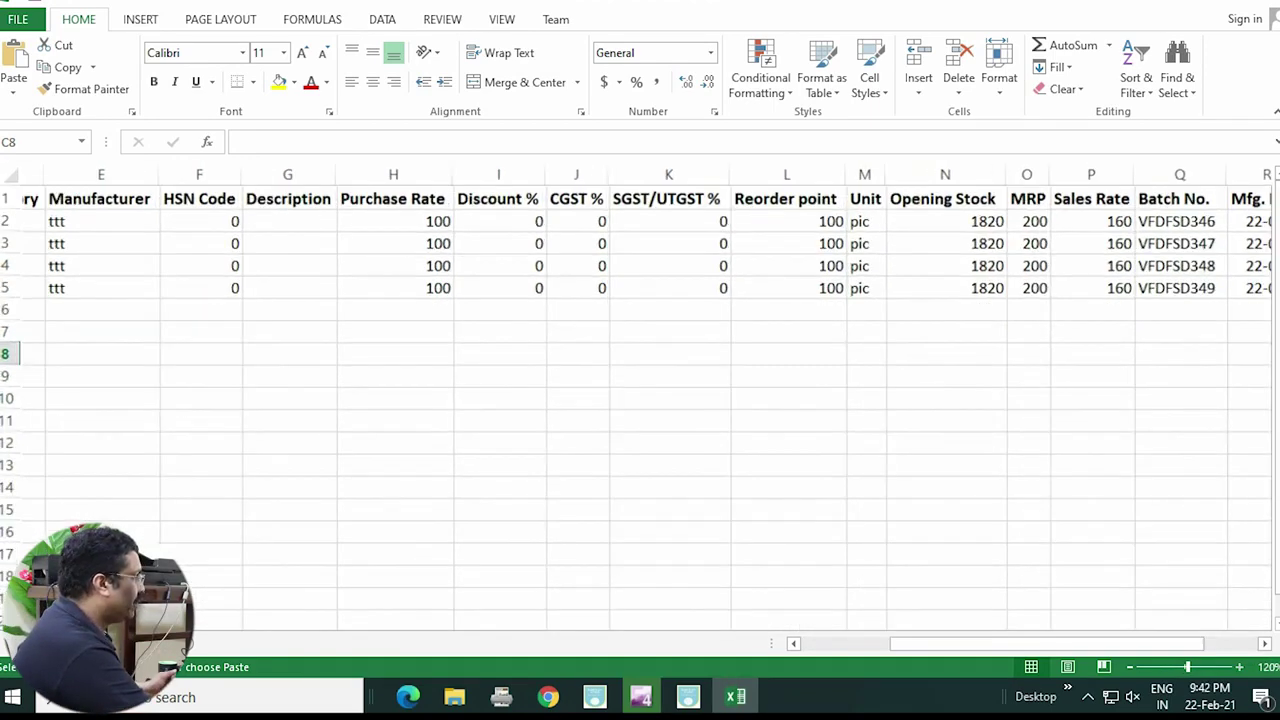
pyautogui.scroll(5, 640, 400)
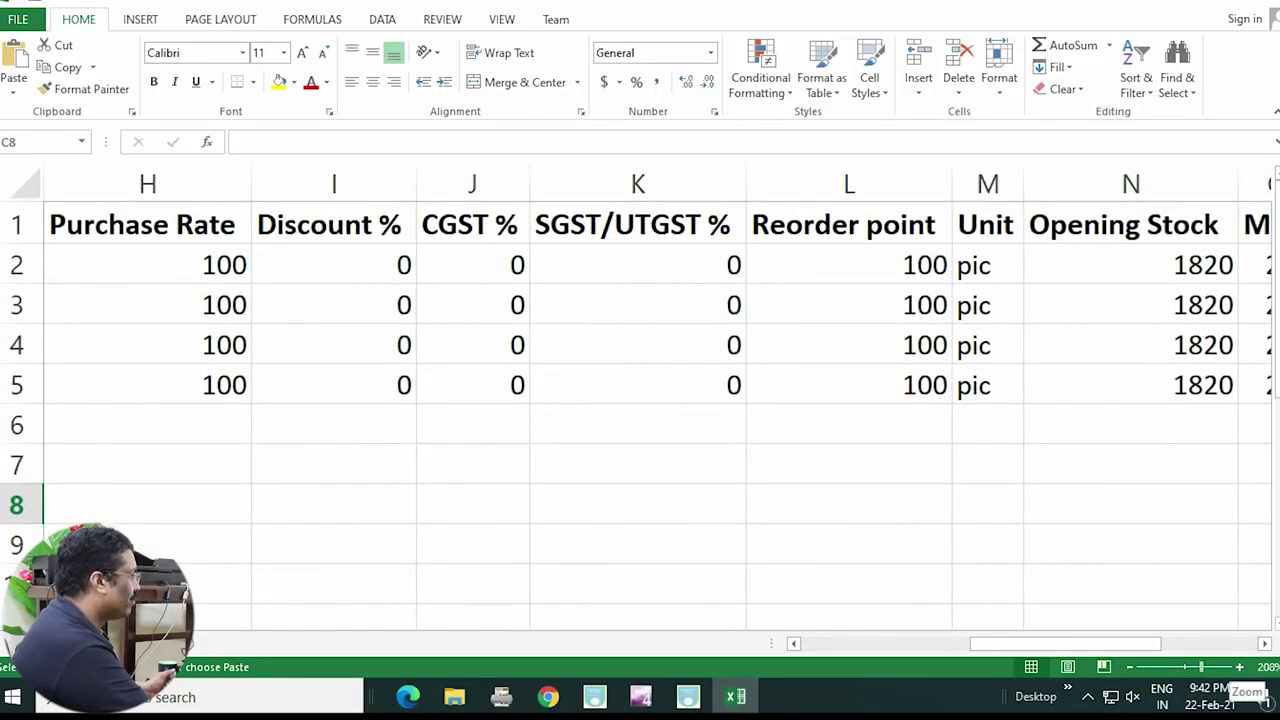
pyautogui.click(1130, 465)
pyautogui.press('Right')
pyautogui.press('Right')
pyautogui.press('Right')
pyautogui.press('Right')
pyautogui.press('Right')
pyautogui.press('Right')
pyautogui.press('Right')
pyautogui.press('Right')
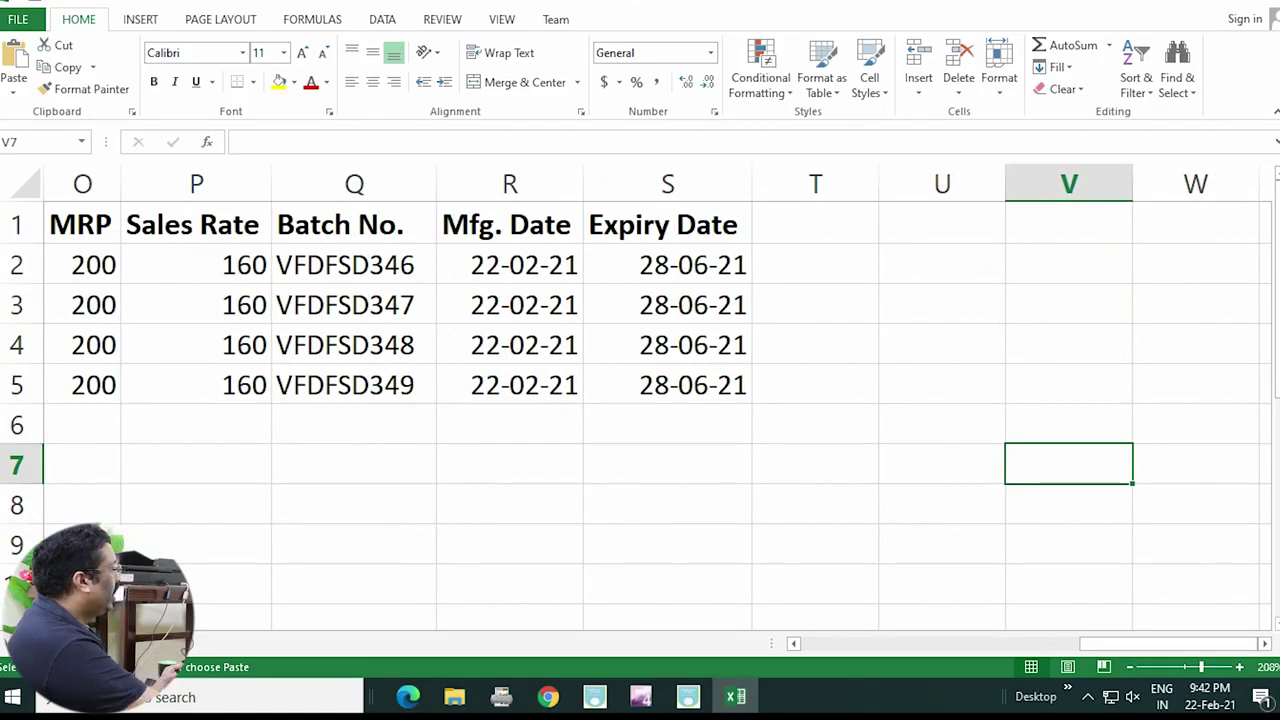
pyautogui.click(667, 305)
pyautogui.press('F2')
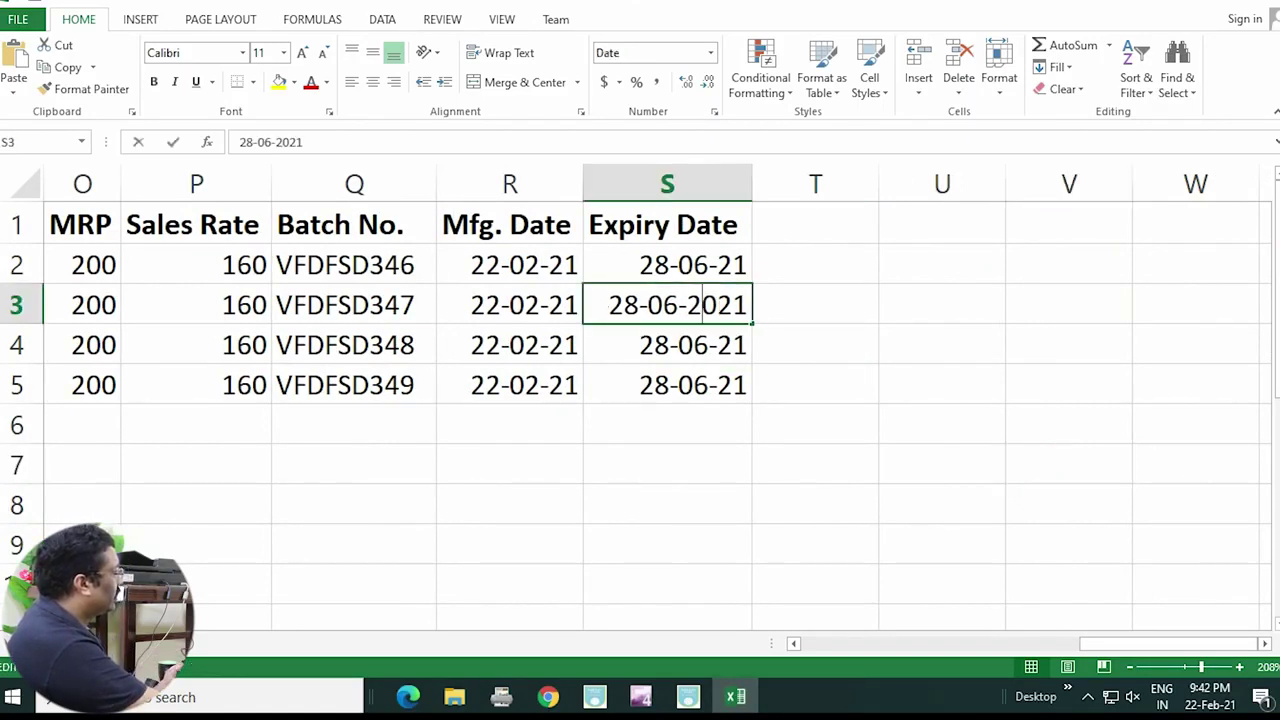
pyautogui.press('BackSpace')
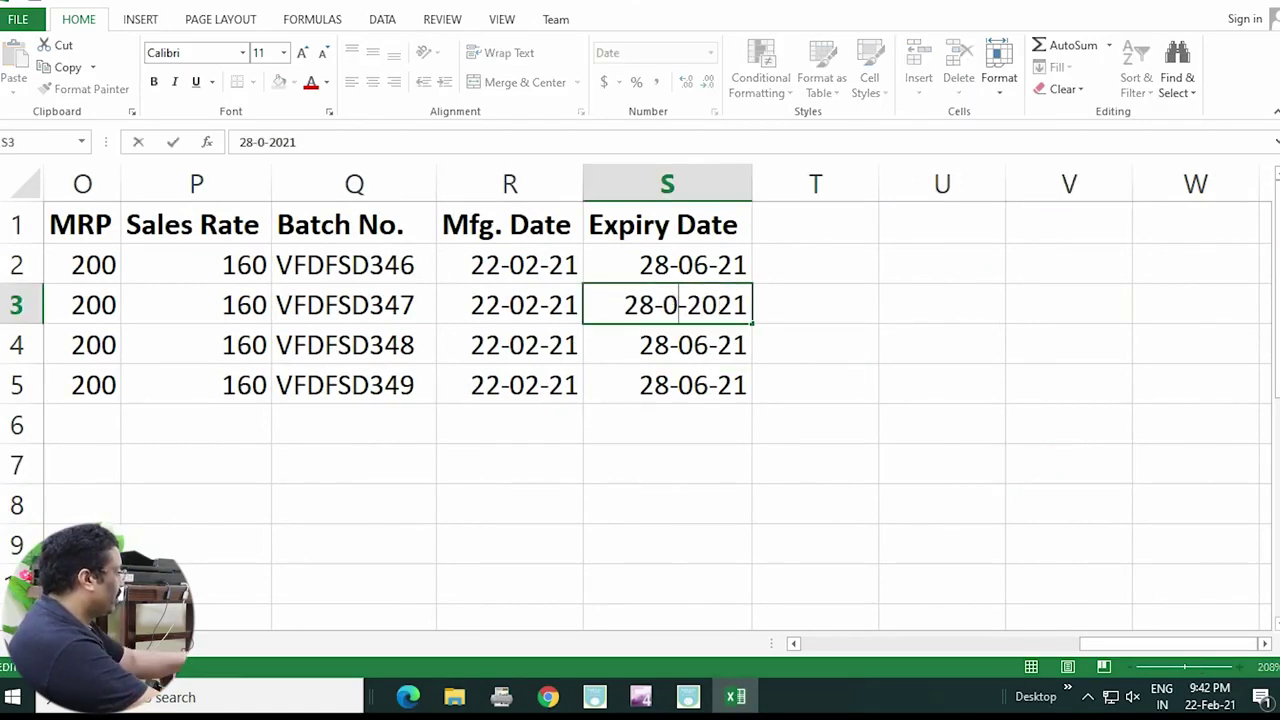
pyautogui.write('7')
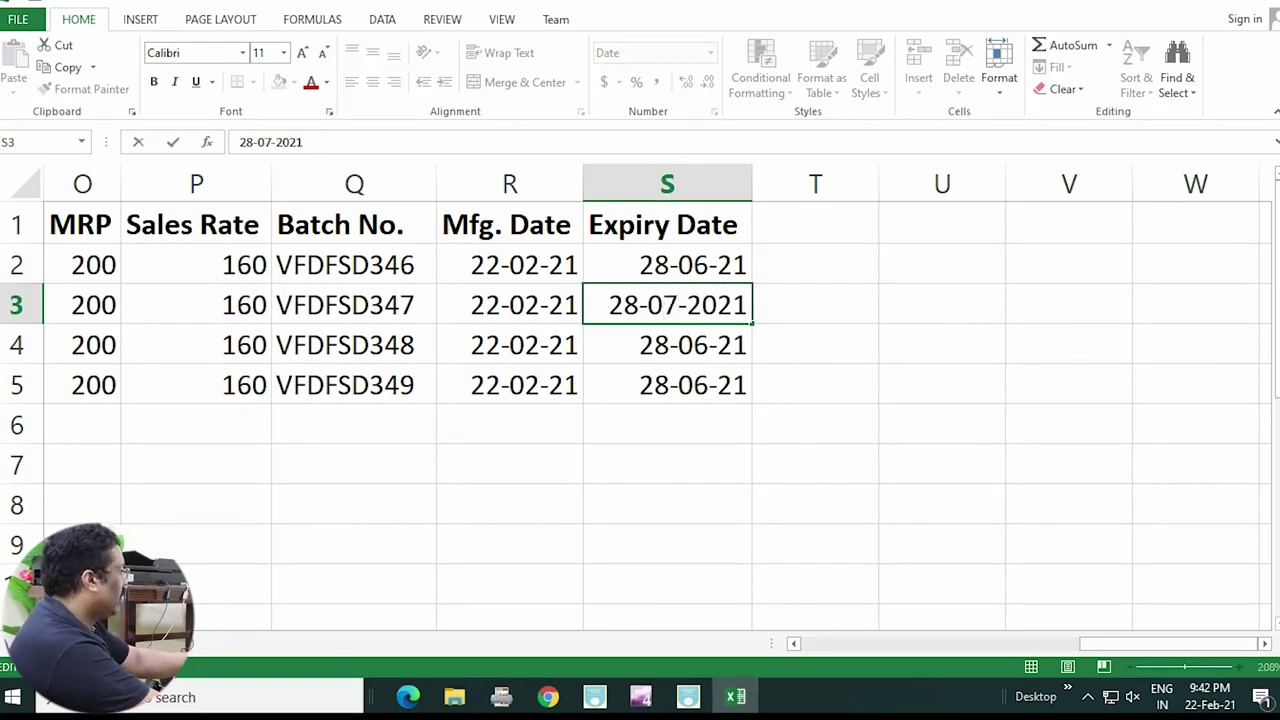
pyautogui.press('Return')
# Set the expiry date in S4 to 28-07-2021 and in S5 to 28-08-2021.
pyautogui.press('F2')
pyautogui.press('BackSpace')
pyautogui.write('7')
pyautogui.press('Return')
pyautogui.press('F2')
pyautogui.press('Left')
pyautogui.press('Left')
pyautogui.press('Left')
pyautogui.press('Left')
pyautogui.press('Left')
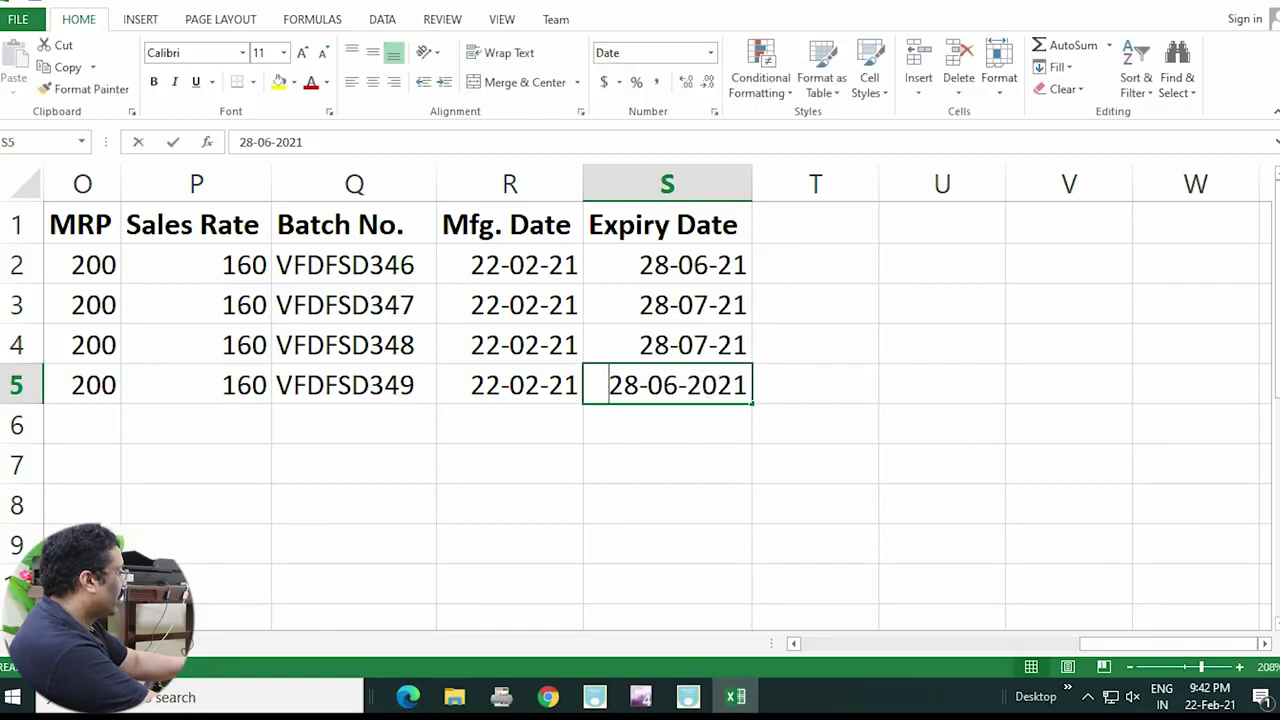
pyautogui.press('BackSpace')
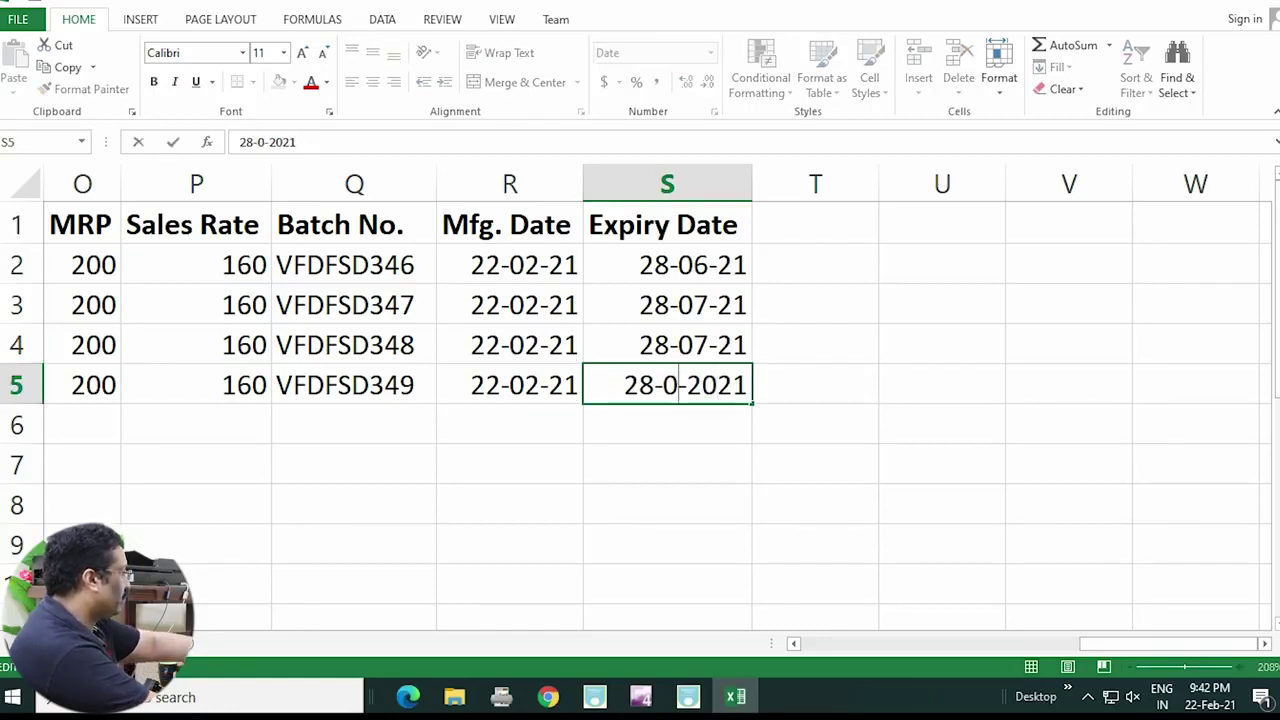
pyautogui.write('8')
pyautogui.press('Return')
pyautogui.press('Return')
# Replace the batch number in Q3 with 45GGFD6.
pyautogui.press('Left')
pyautogui.press('Left')
pyautogui.press('Left')
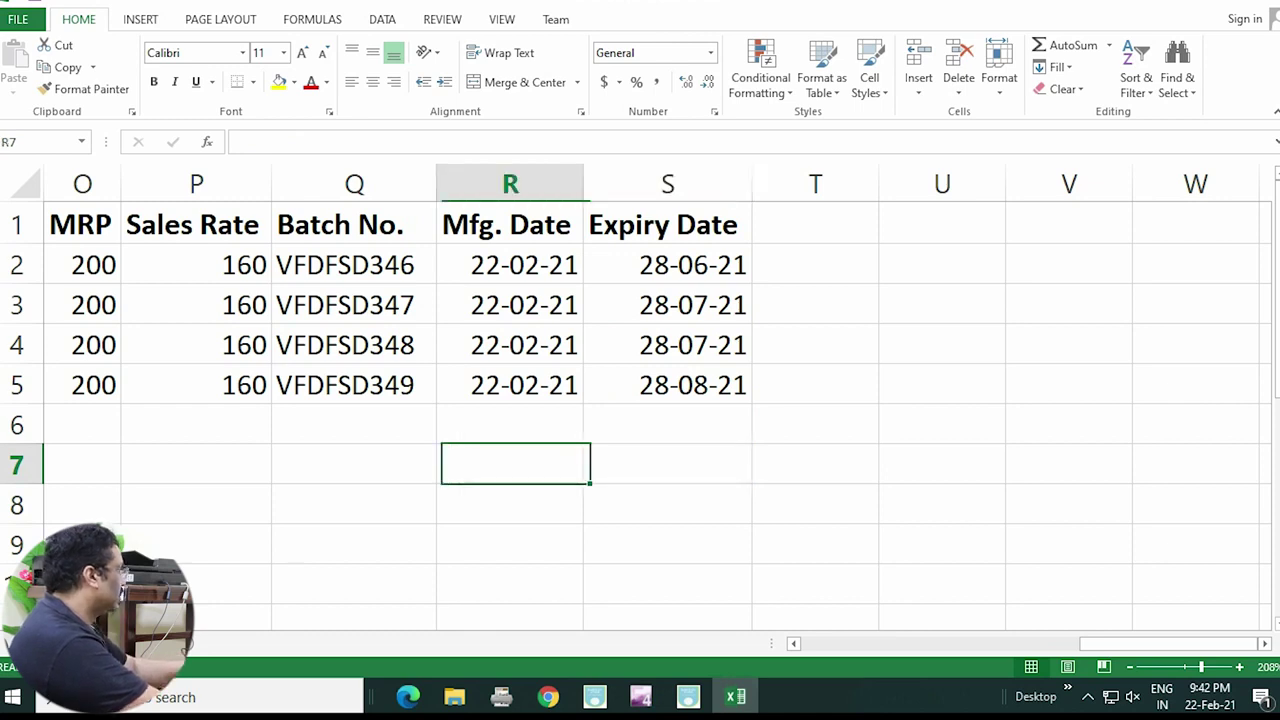
pyautogui.click(354, 305)
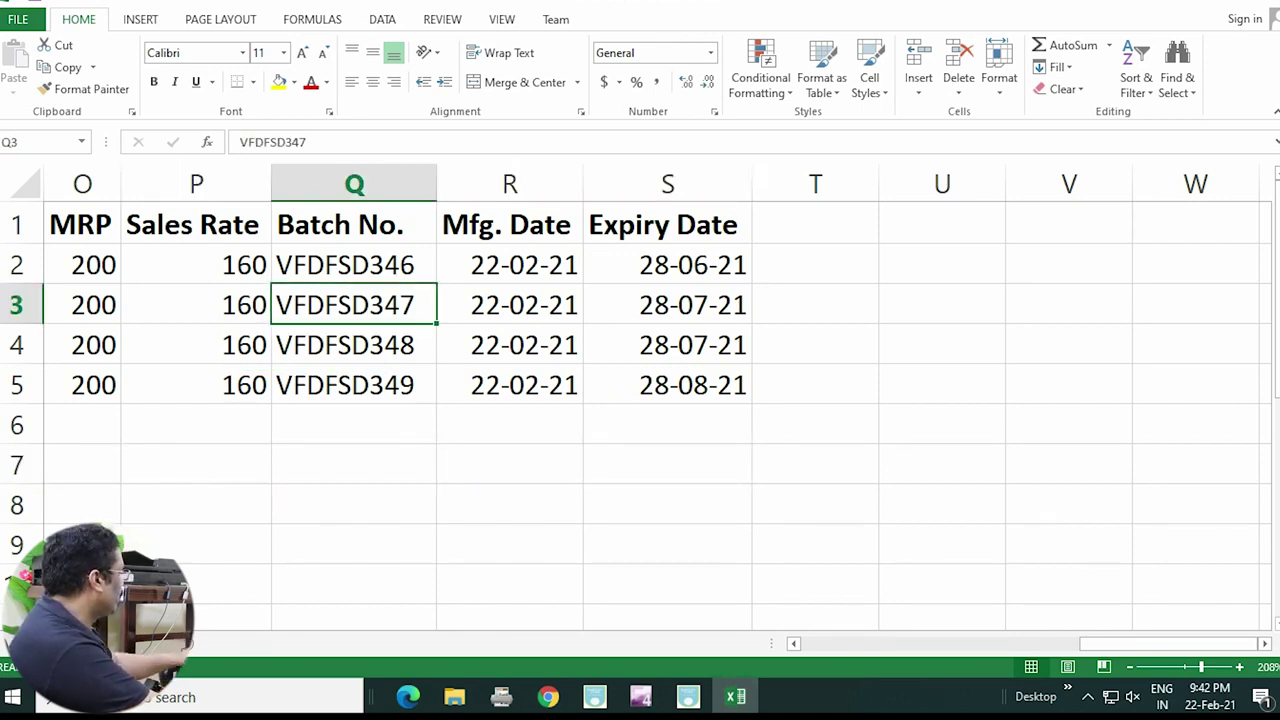
pyautogui.write('trerg')
pyautogui.moveTo(337, 306); pyautogui.dragTo(275, 306)
pyautogui.write('45GGFD6')
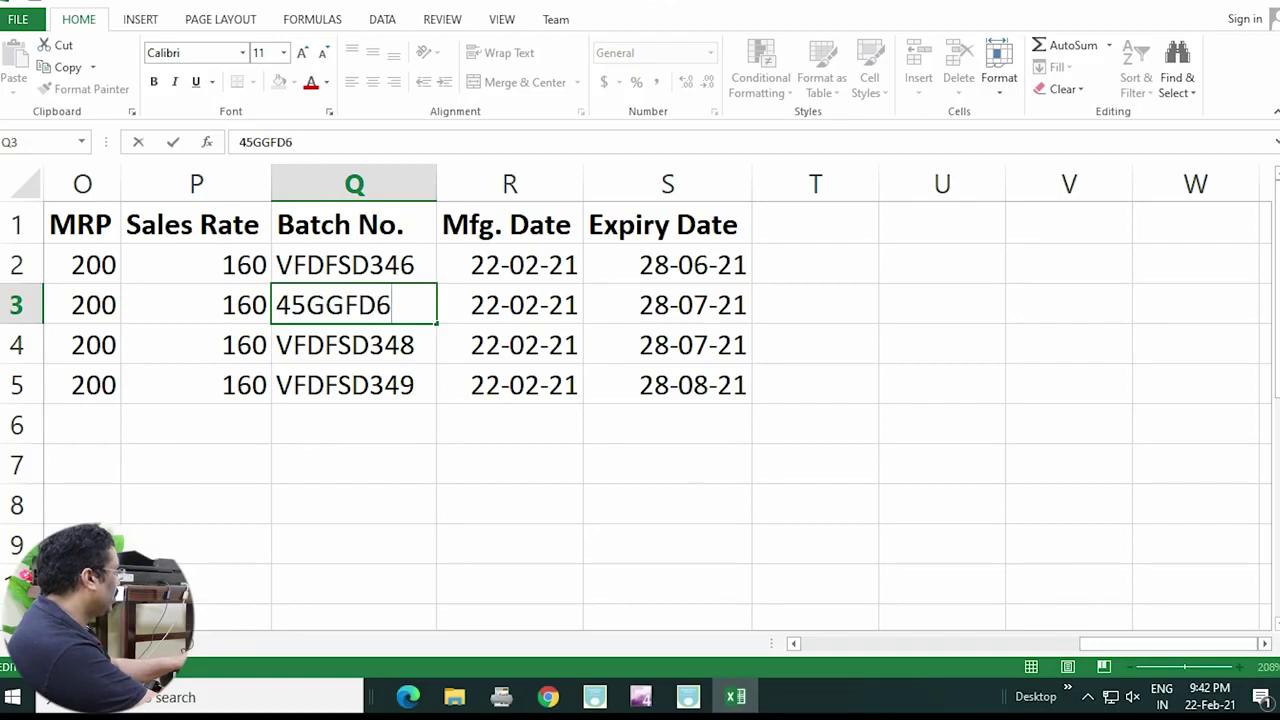
pyautogui.press('Return')
# Replace the batch numbers in Q4 and Q5 with FGHKFGF and DFGDFGF.
pyautogui.write('FGHKFG')
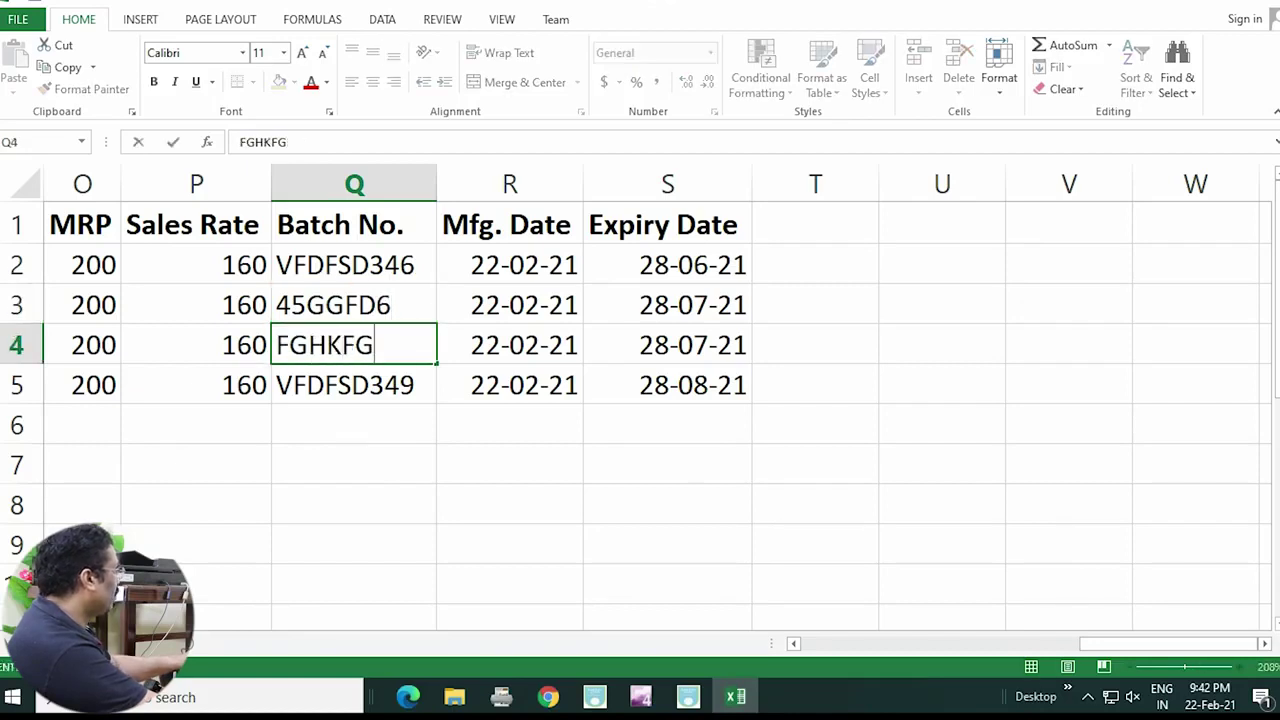
pyautogui.write('F')
pyautogui.press('Return')
pyautogui.write('DF')
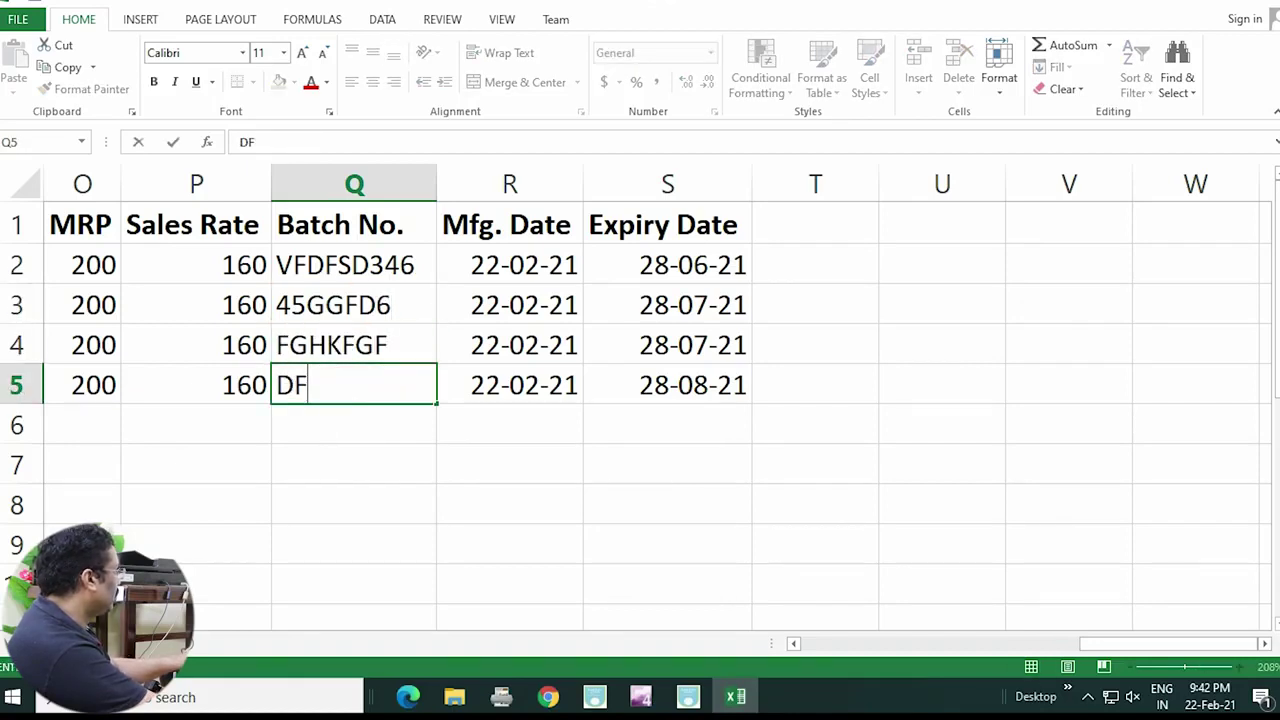
pyautogui.write('GDFGFD')
pyautogui.press('BackSpace')
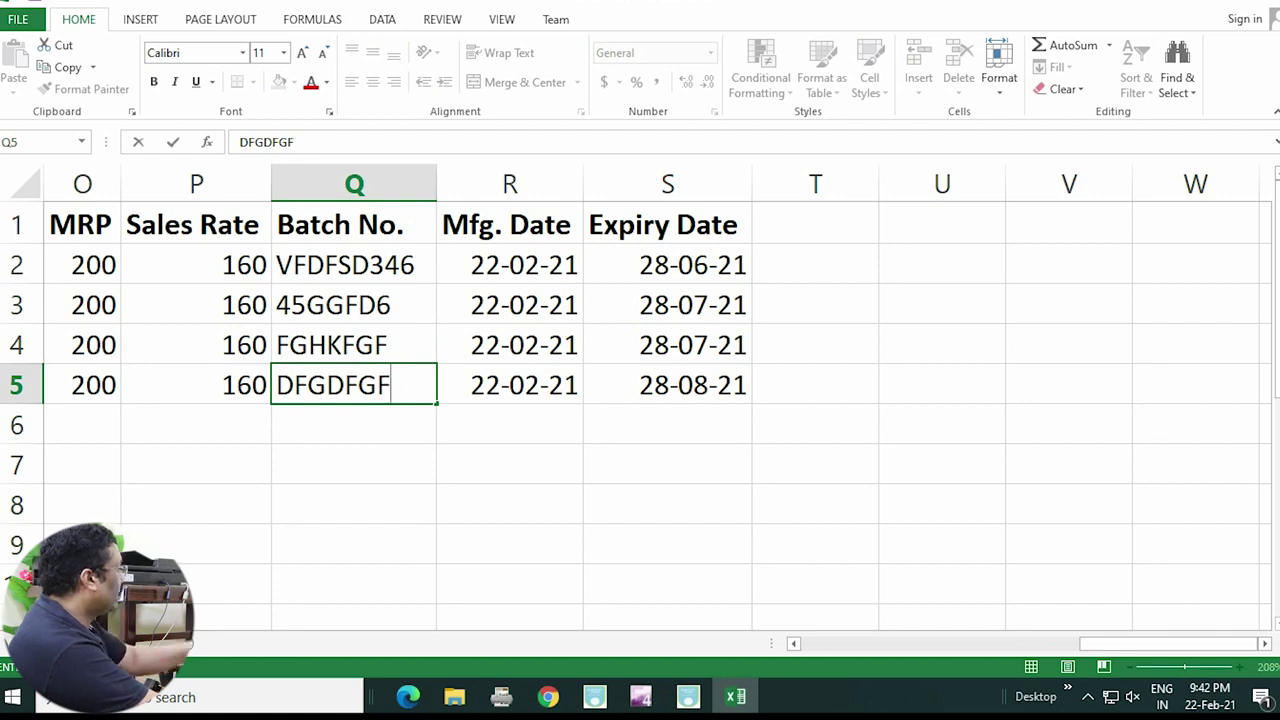